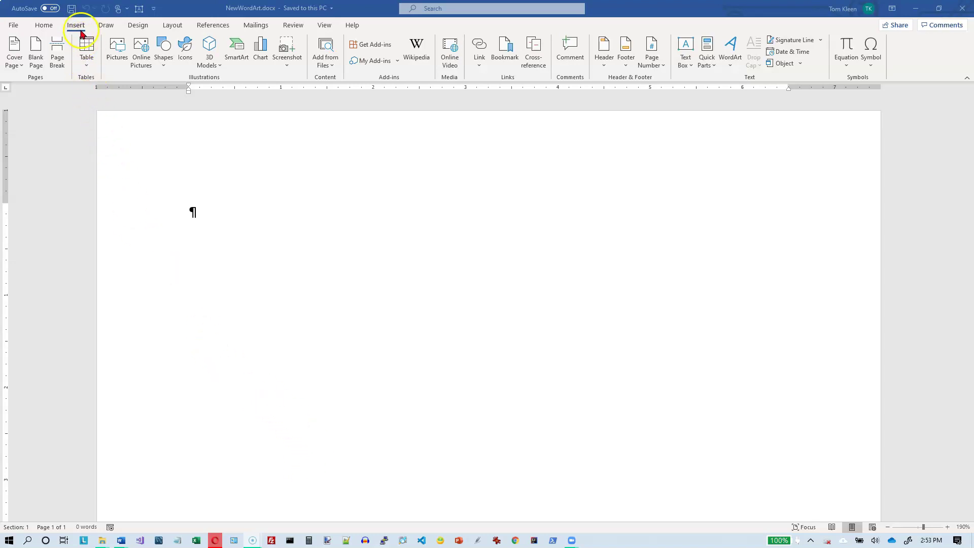
Step: Preview the WordArt style gallery, then dismiss it without inserting anything
left_click(730, 61)
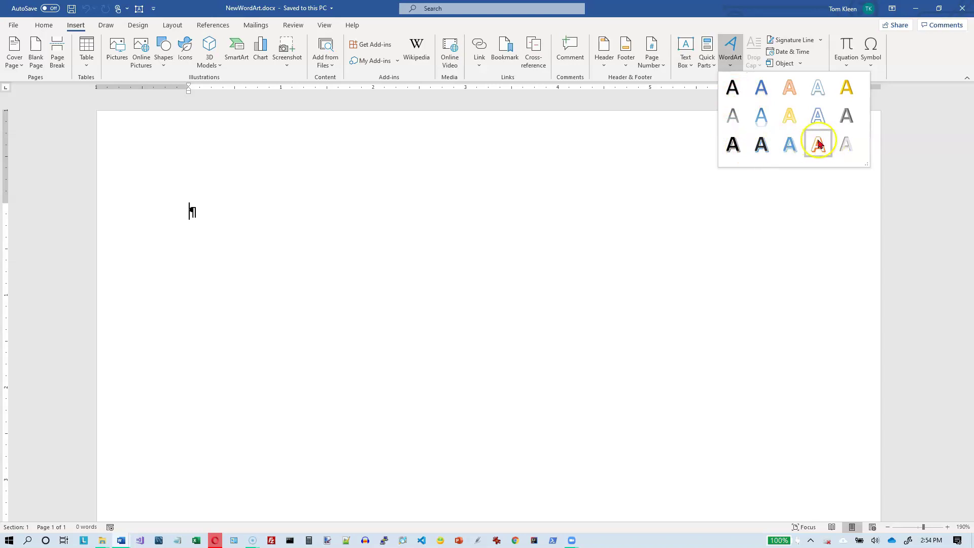
left_click(310, 213)
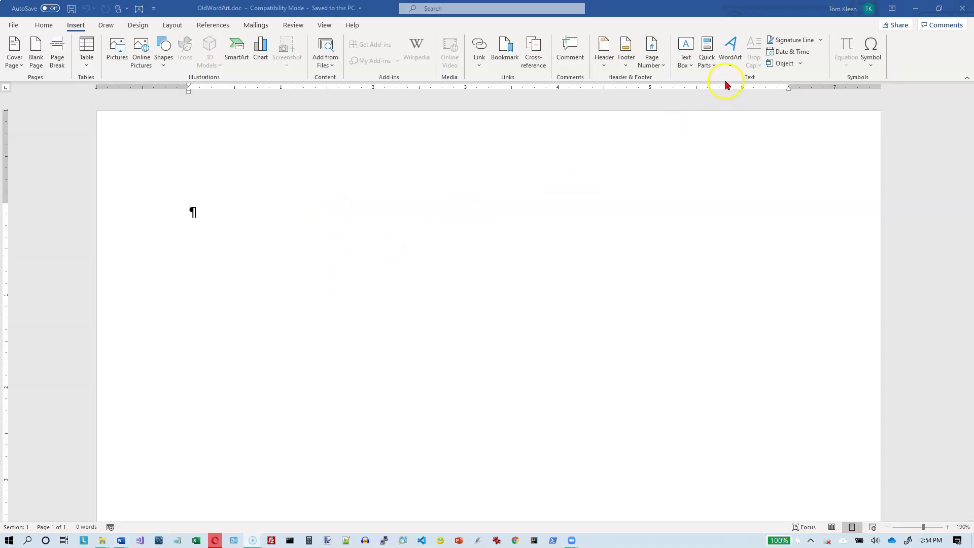
Step: View the classic WordArt styles for OldWordArt.doc and close them without inserting any
left_click(733, 68)
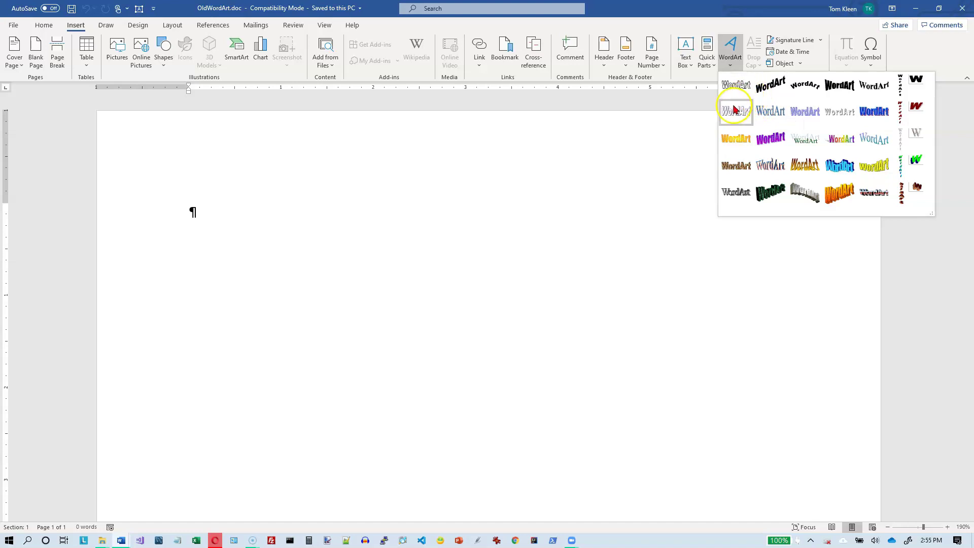
left_click(199, 210)
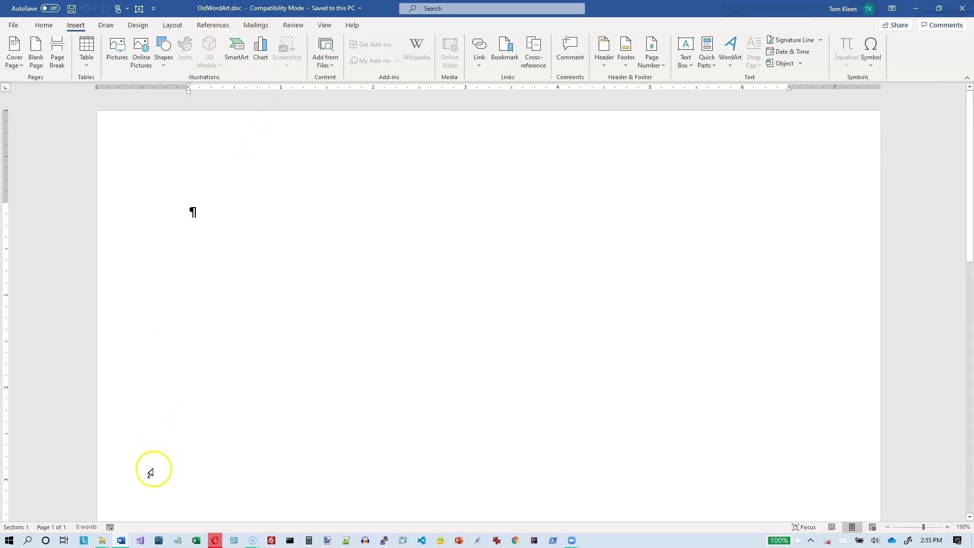
Step: Switch to the NewWordArt.docx window and glance at its WordArt styles without inserting any
left_click(125, 541)
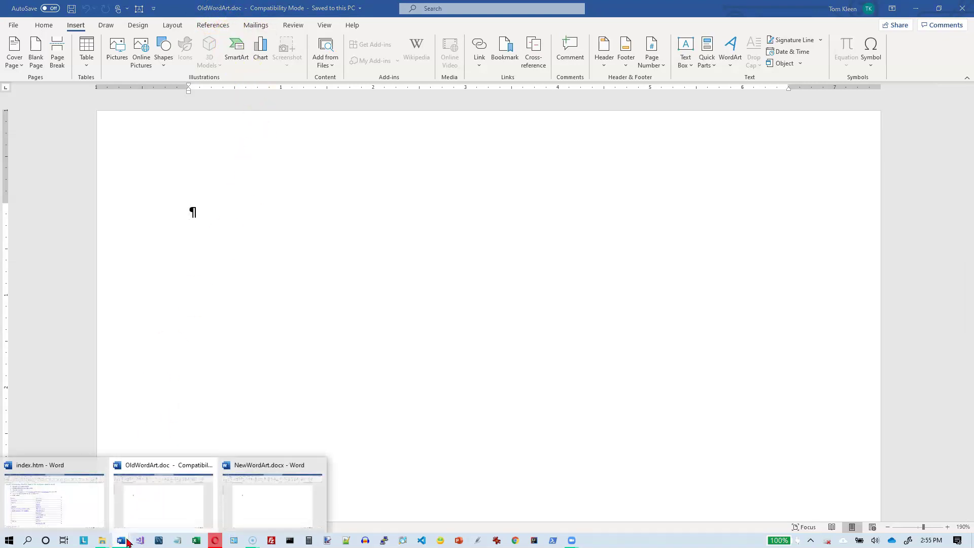
left_click(268, 505)
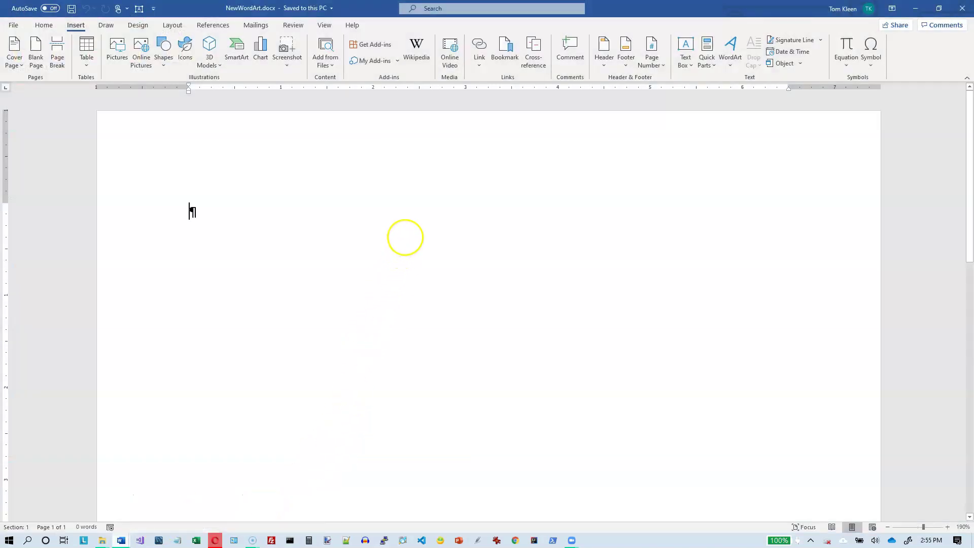
left_click(732, 60)
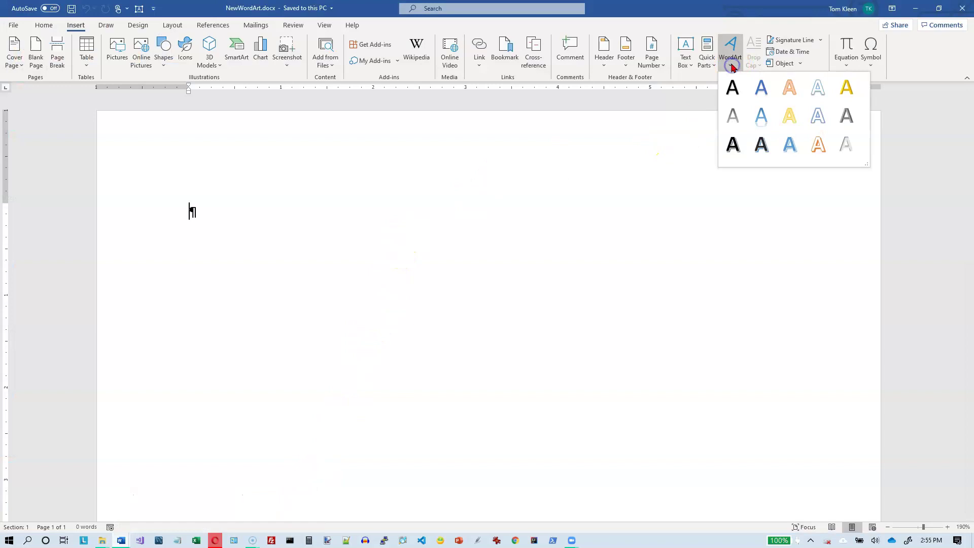
left_click(202, 210)
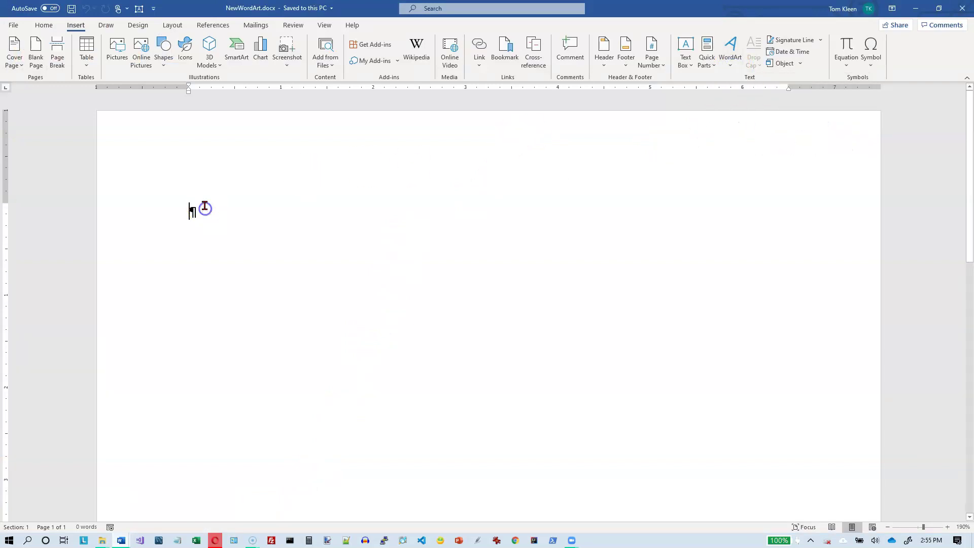
Step: Save the document to Downloads as NewWordArt.doc in Word 97-2003 Document format
left_click(13, 26)
left_click(32, 160)
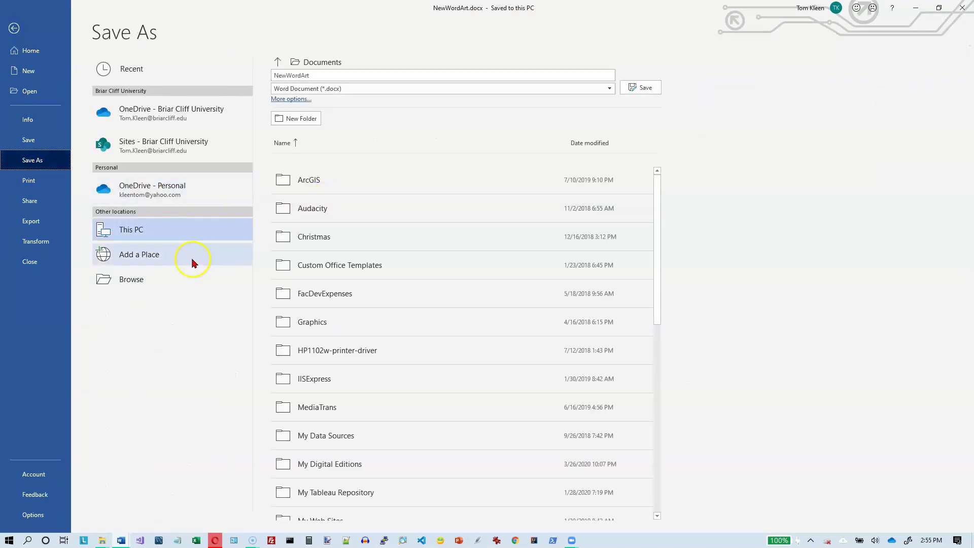
left_click(138, 279)
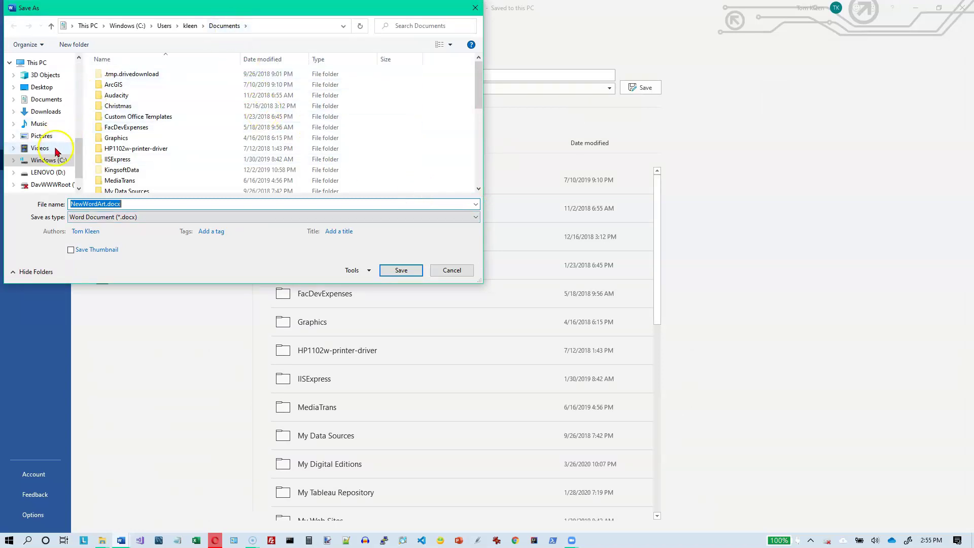
left_click(45, 112)
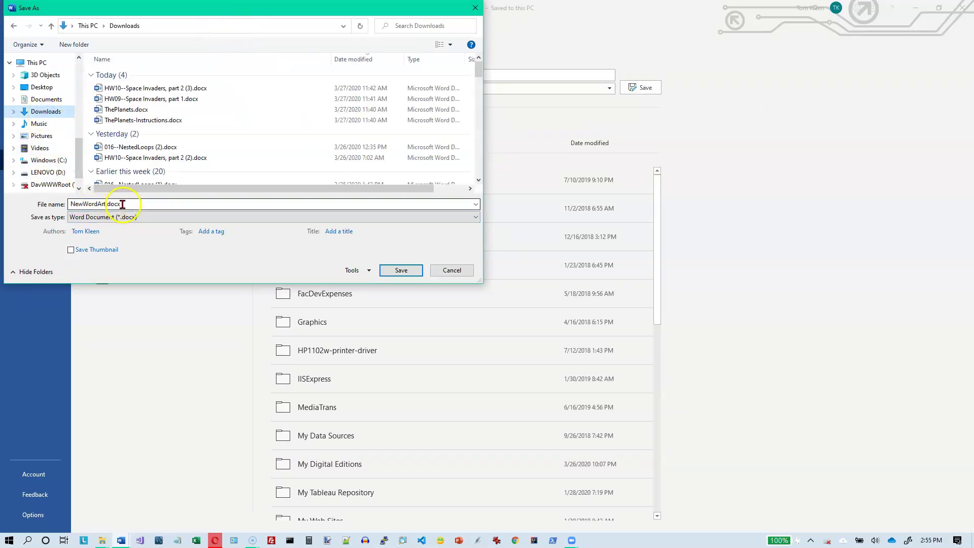
left_click(126, 217)
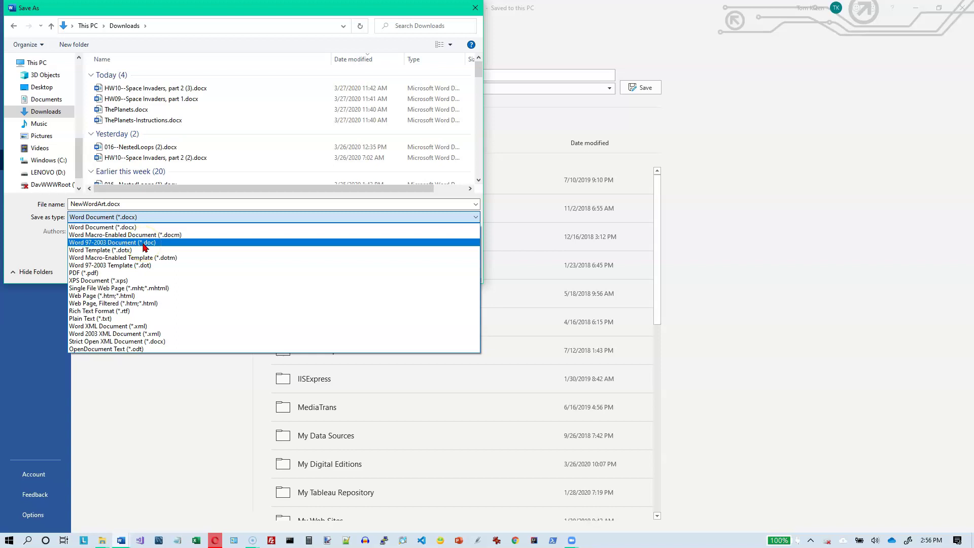
left_click(146, 244)
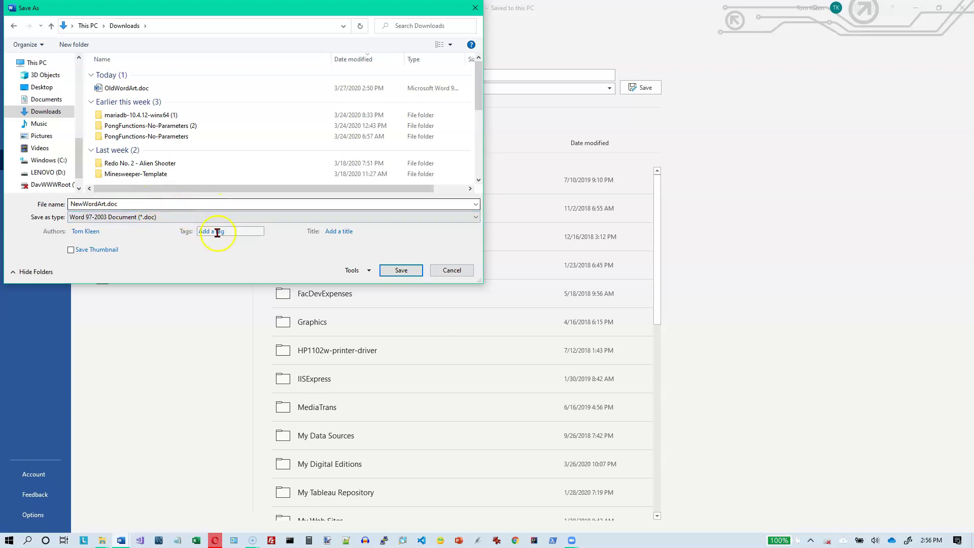
left_click(400, 271)
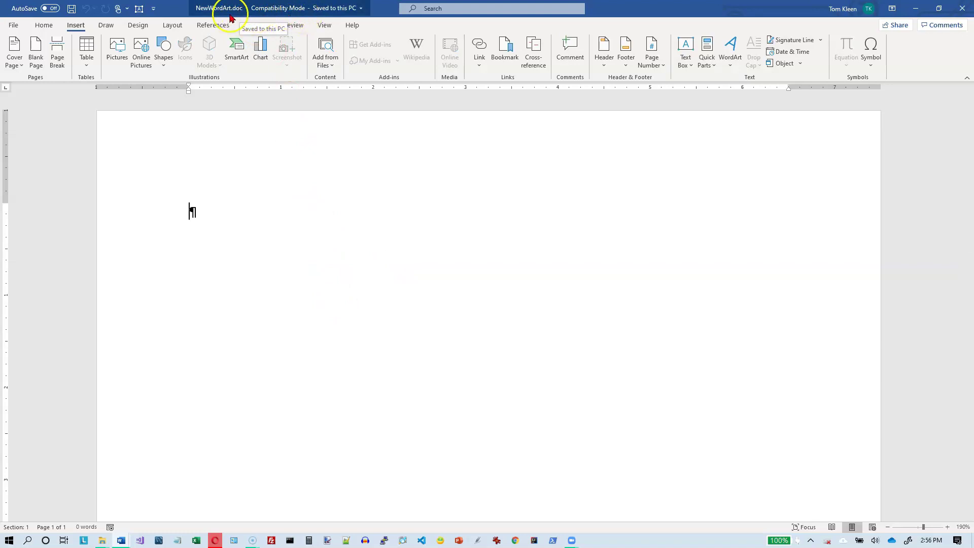
Step: Insert the orange 3D classic WordArt style with the default 'Your text here' wording
left_click(731, 65)
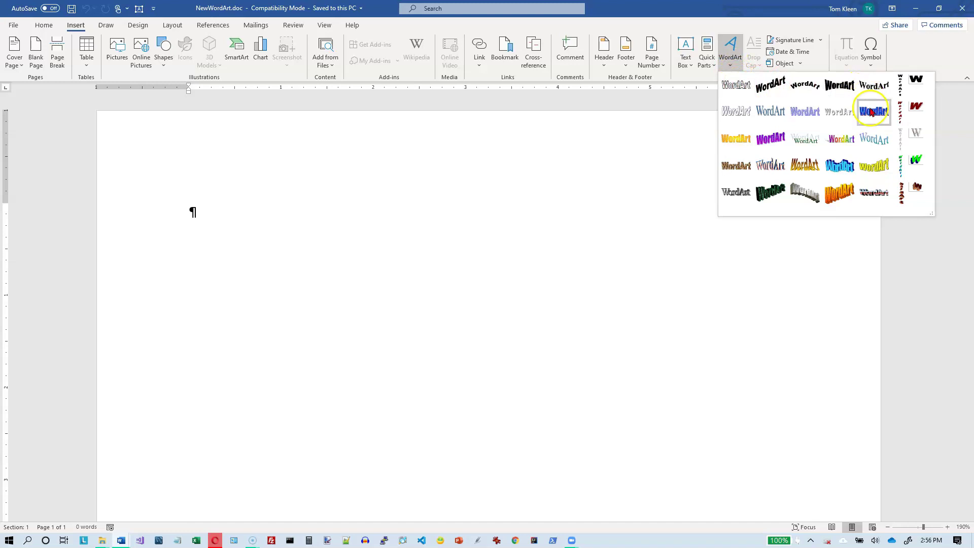
left_click(775, 118)
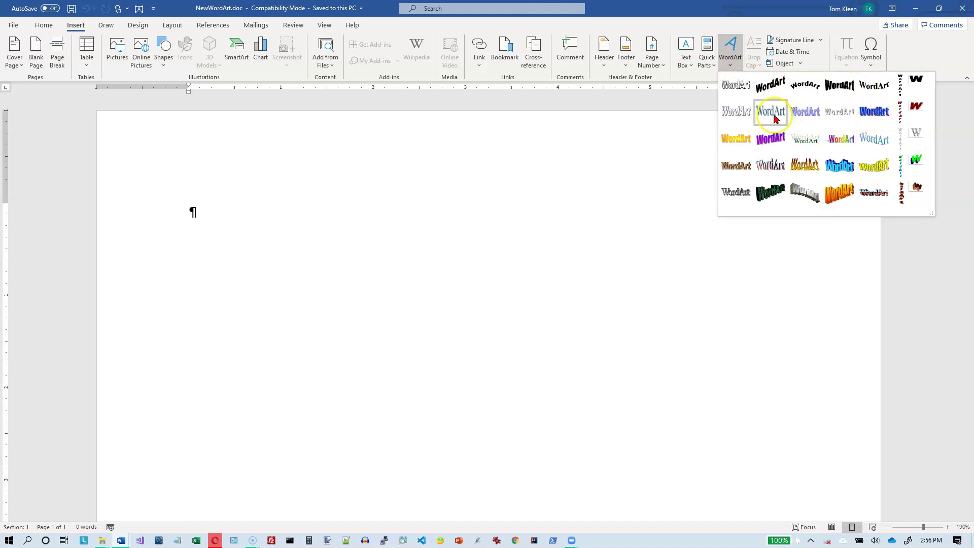
left_click(217, 171)
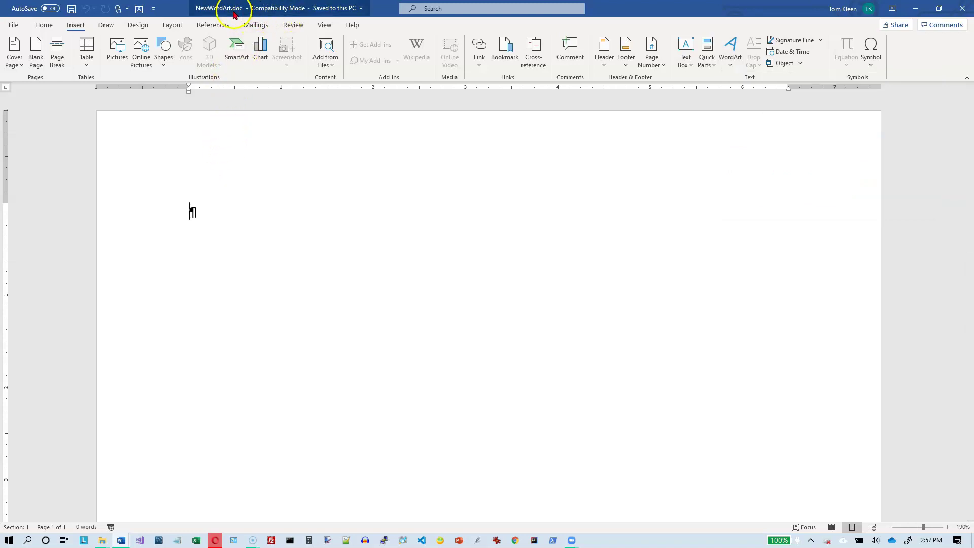
left_click(733, 62)
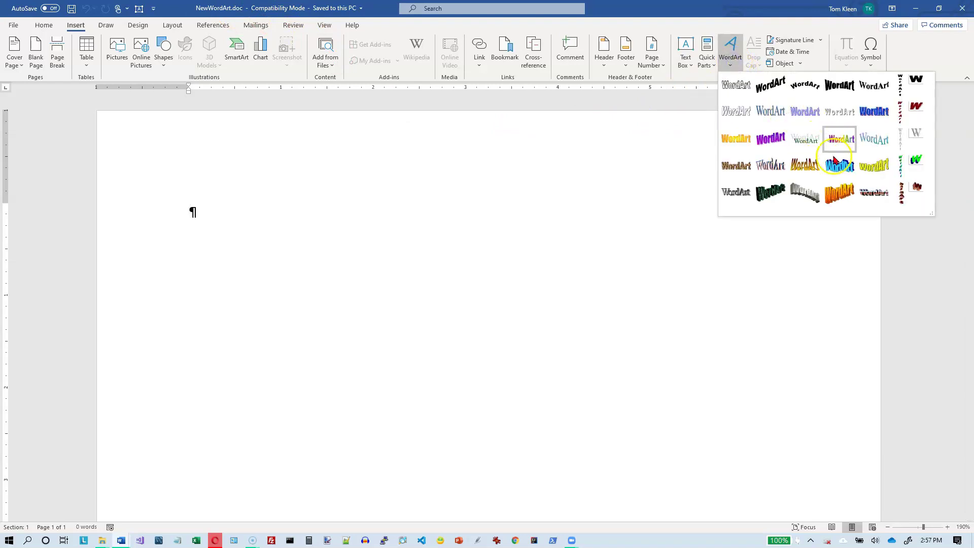
left_click(840, 193)
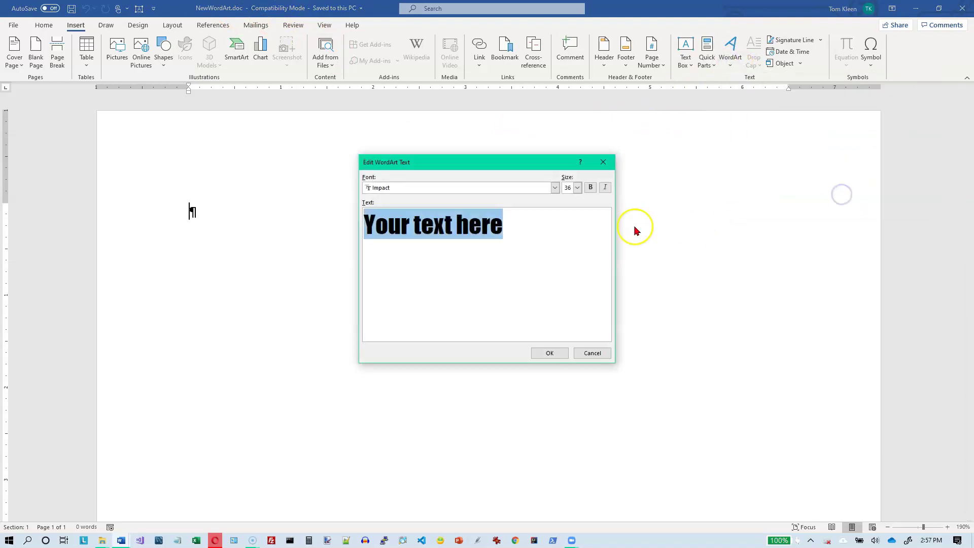
left_click(550, 353)
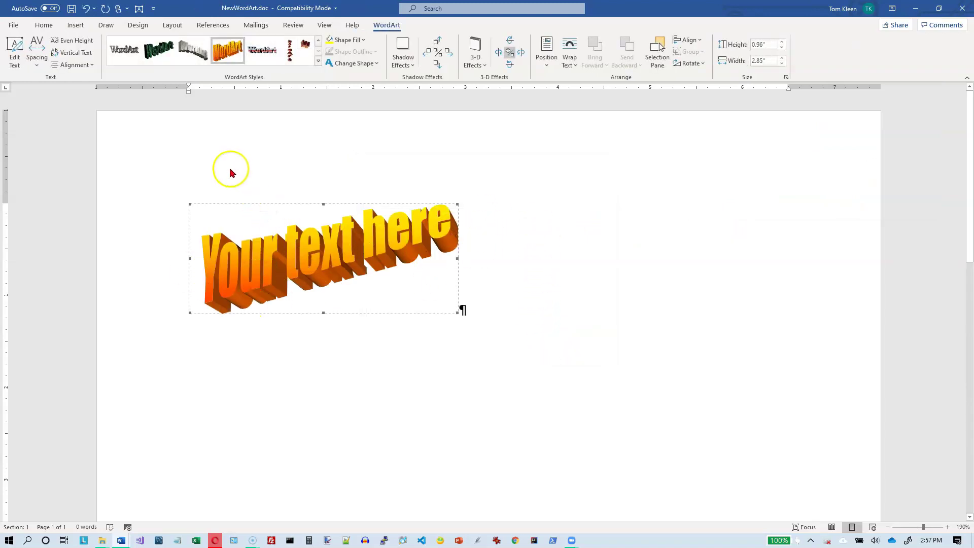
Step: Save a copy to Downloads as NewWordArt.docx in Word Document (*.docx) format
left_click(12, 25)
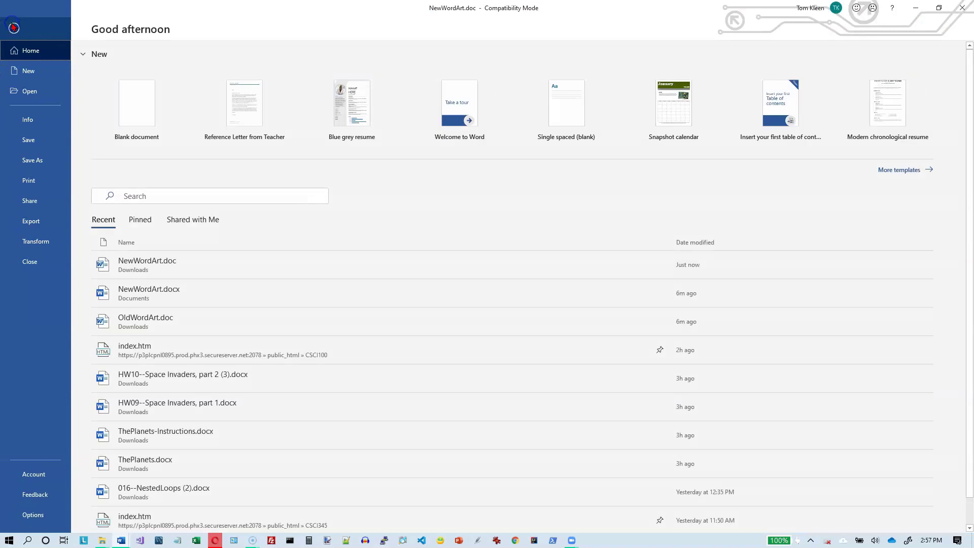
left_click(32, 161)
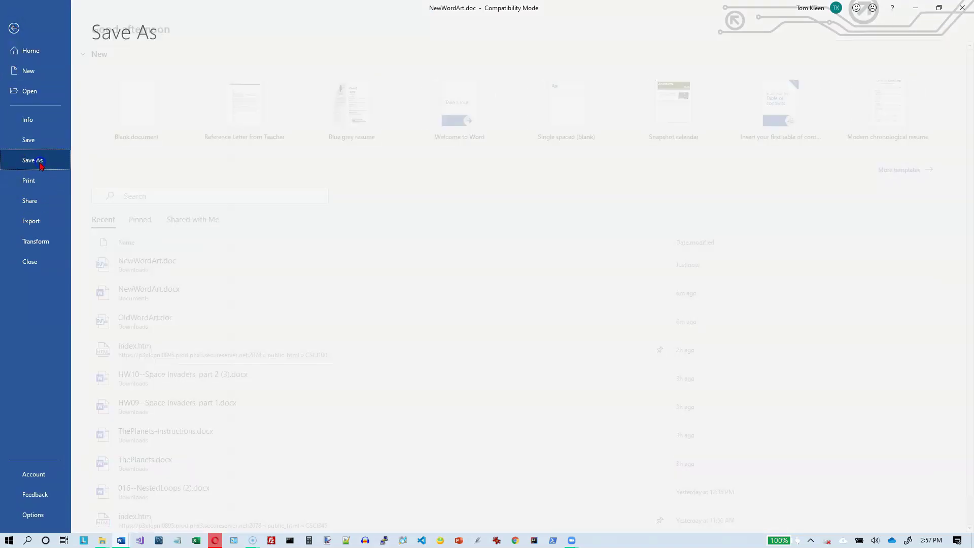
left_click(122, 279)
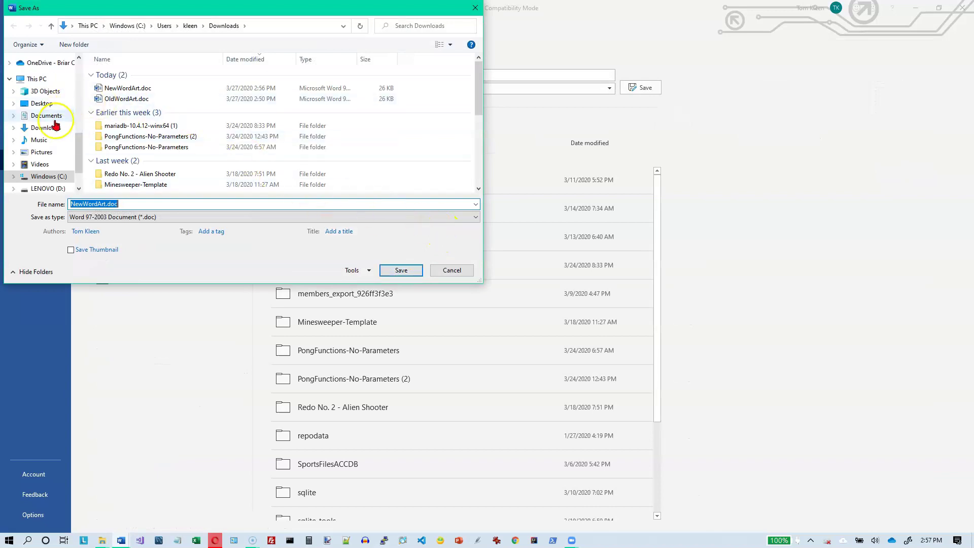
left_click(51, 127)
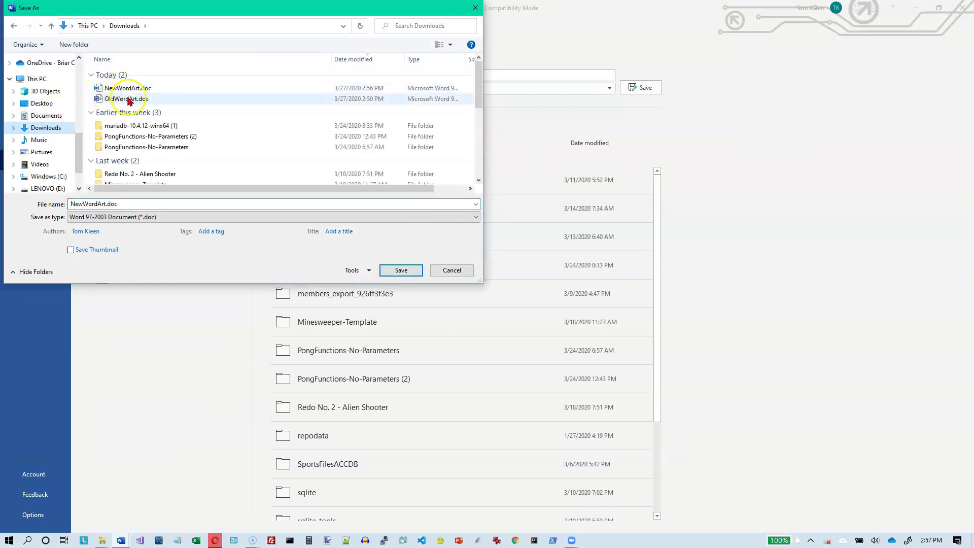
left_click(138, 205)
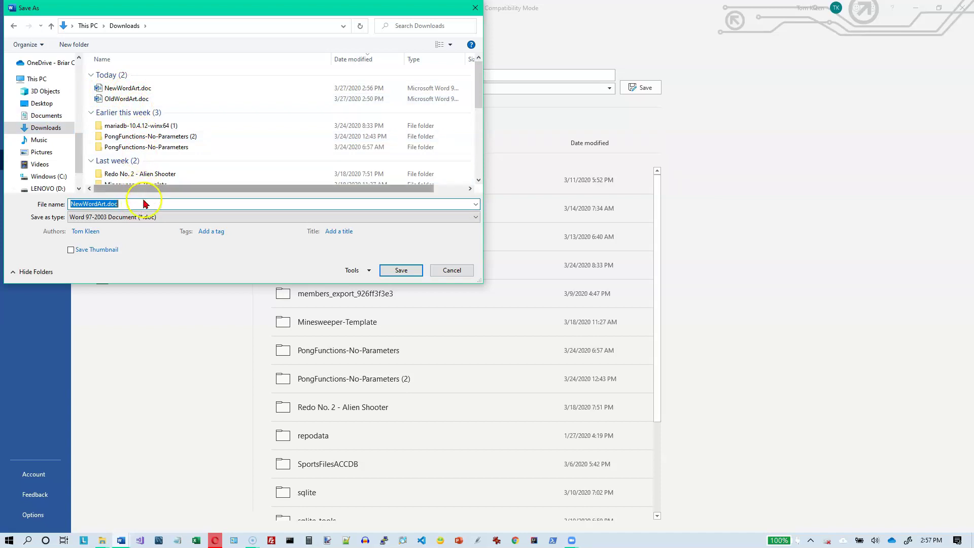
left_click(137, 217)
left_click(138, 228)
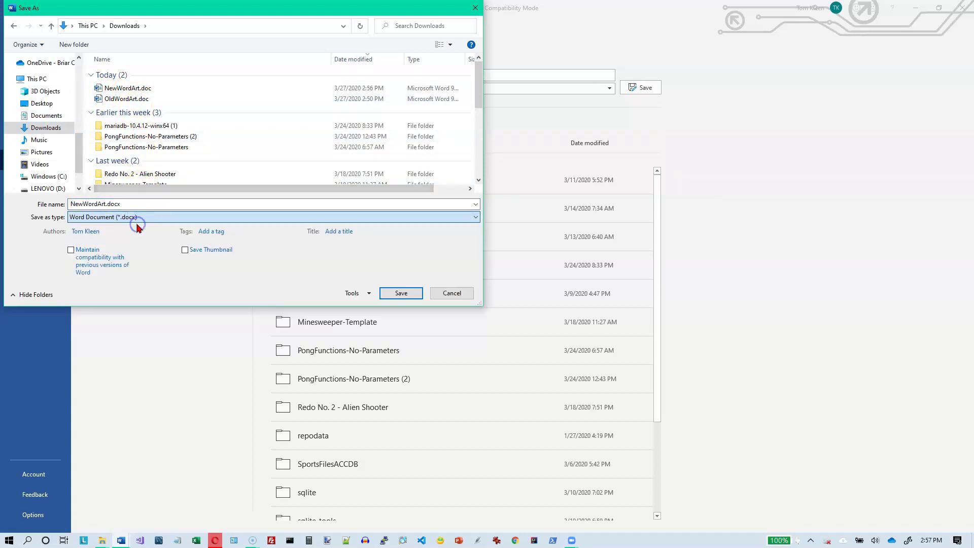
left_click(401, 293)
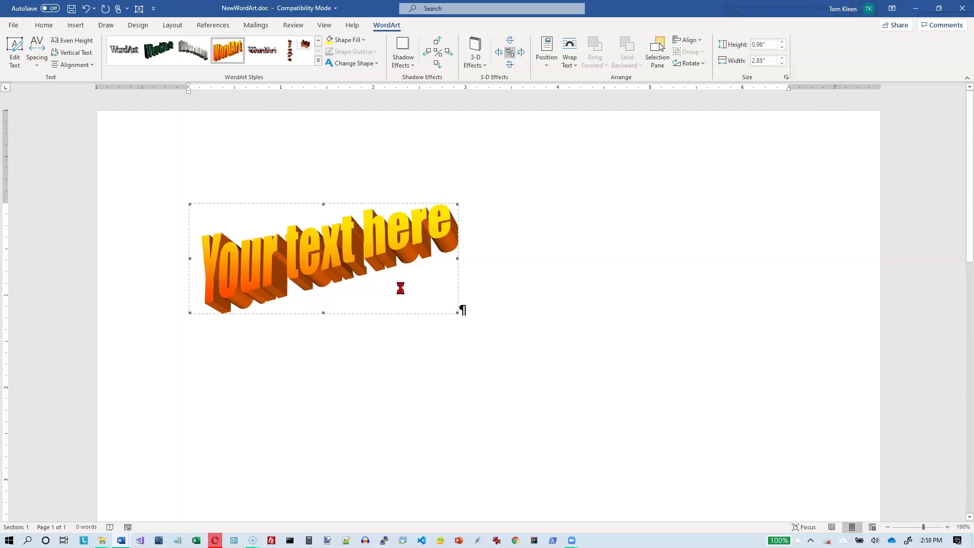
Step: Finish saving NewWordArt.docx, then select the 'Your text here' WordArt to edit its text
left_click(505, 250)
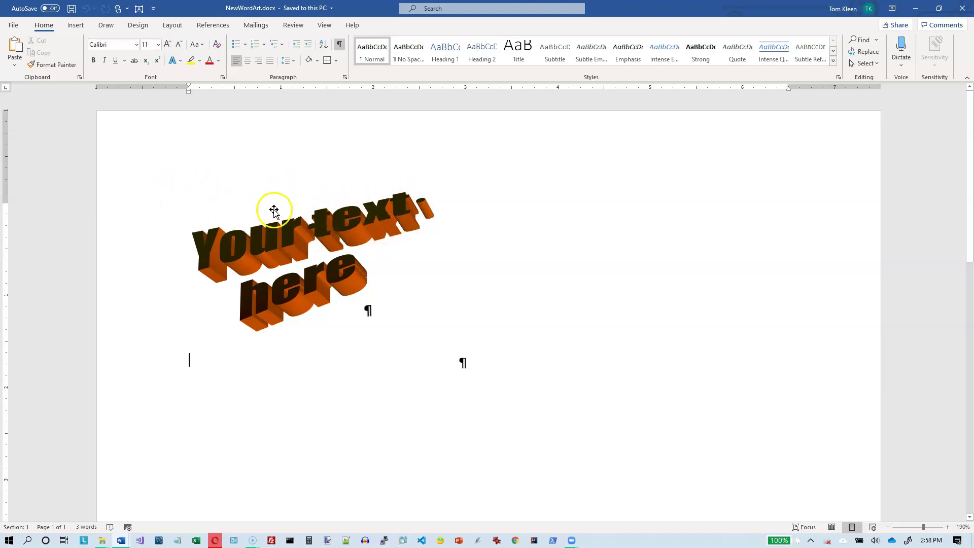
left_click(305, 224)
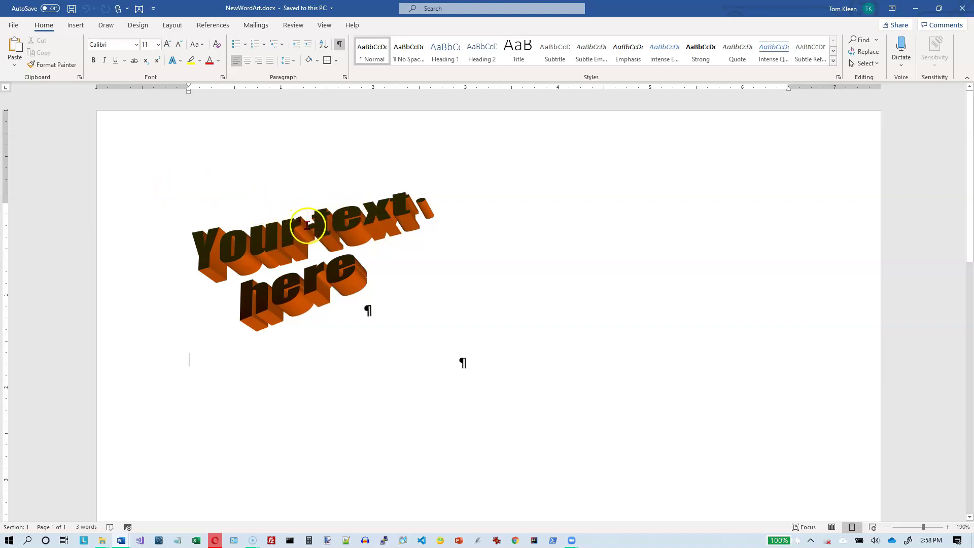